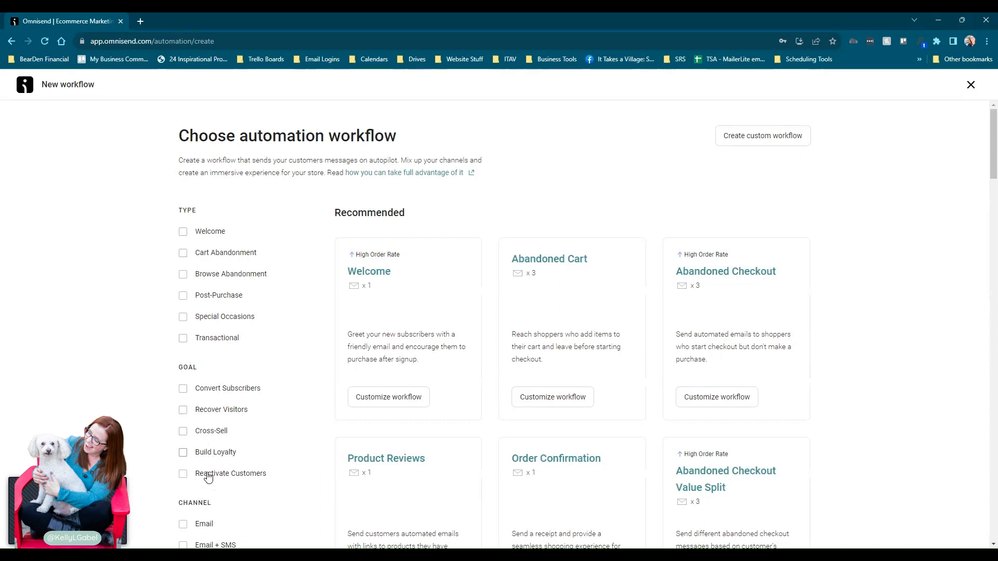
Filter the automation templates by the Welcome type and open the three-email Welcome workflow for customization.
left_click(183, 232)
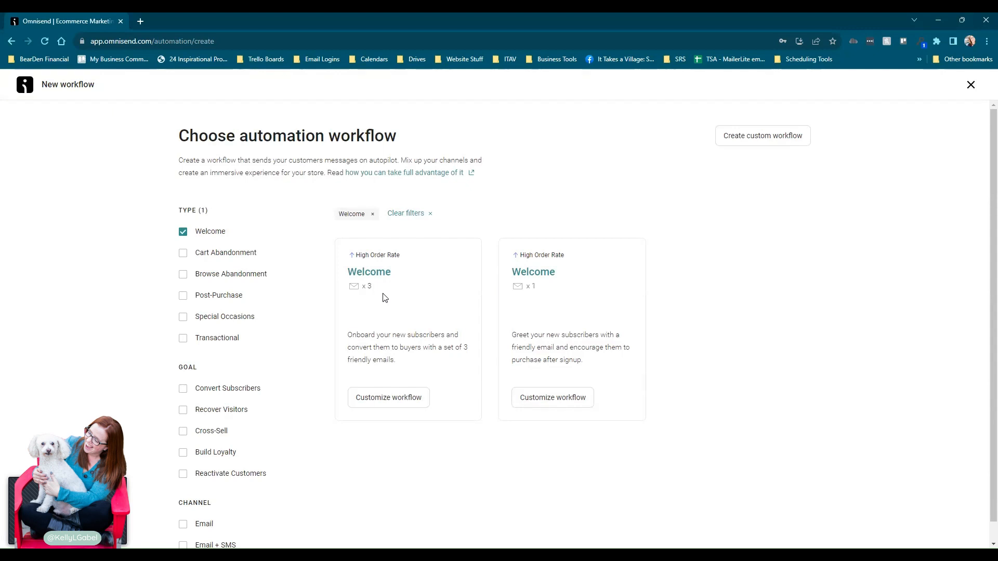
left_click(386, 399)
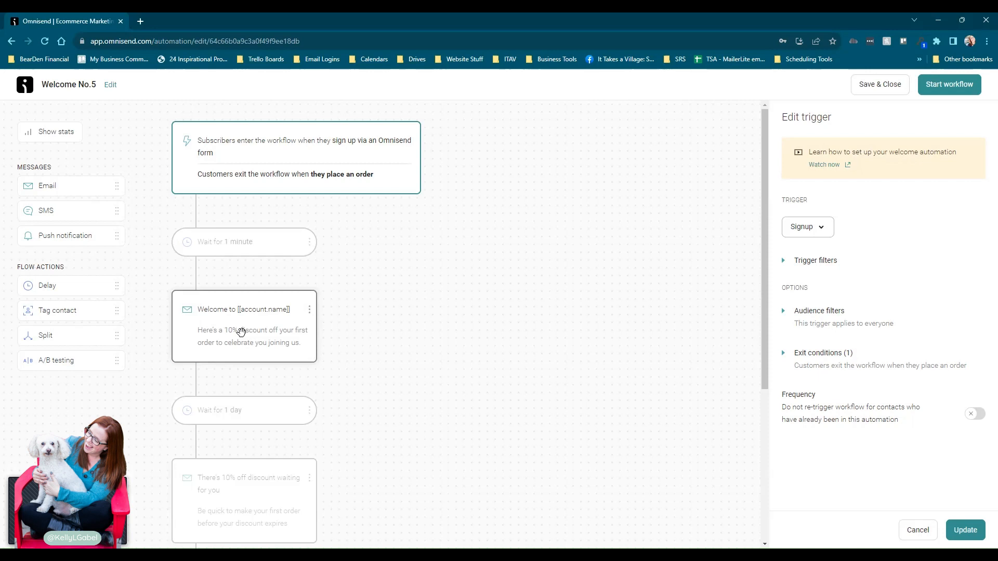
Examine the sequence of delays and emails in the three-email Welcome workflow, from its trigger to the exit.
scroll(406, 348, "down", 2)
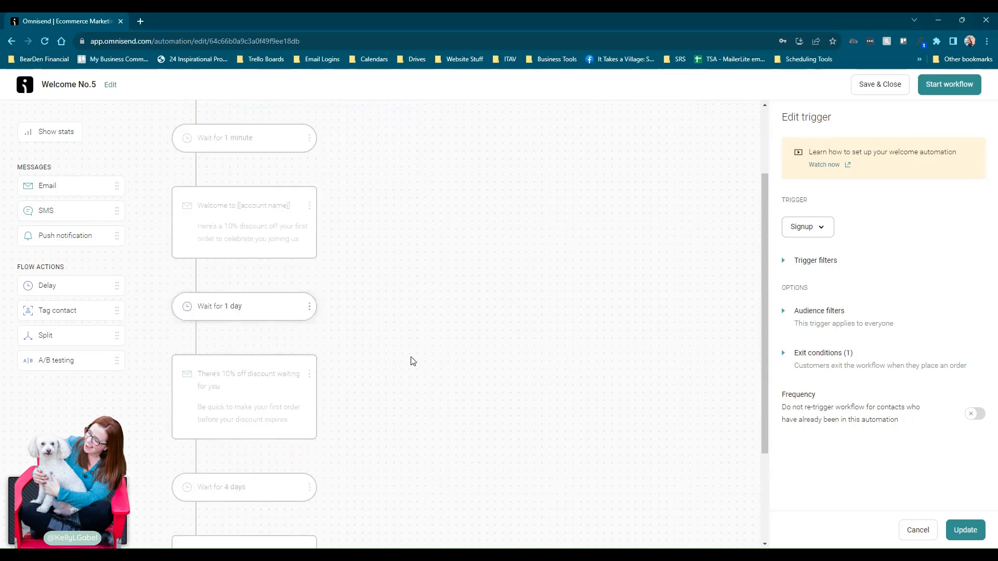
scroll(364, 369, "down", 2)
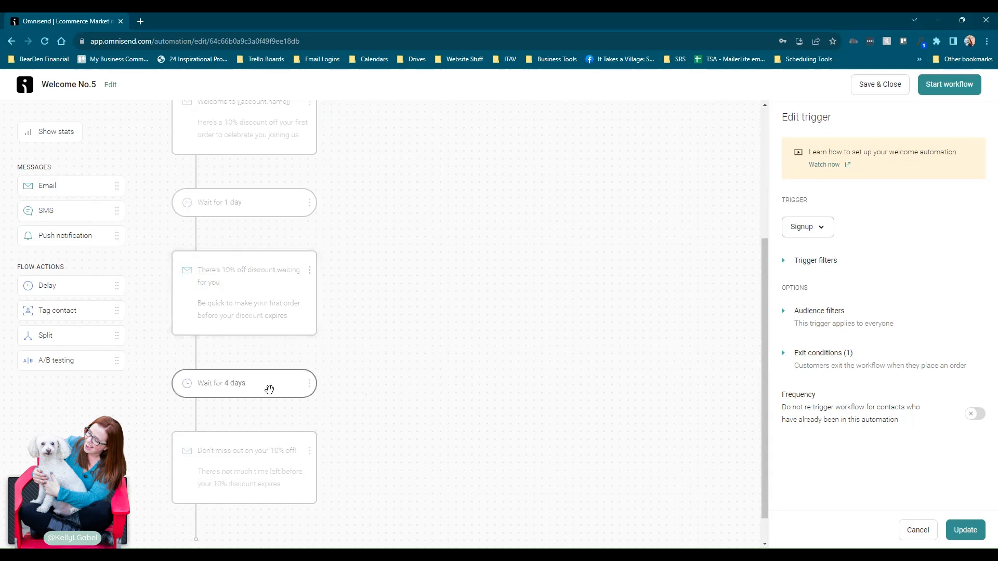
scroll(332, 416, "down", 1)
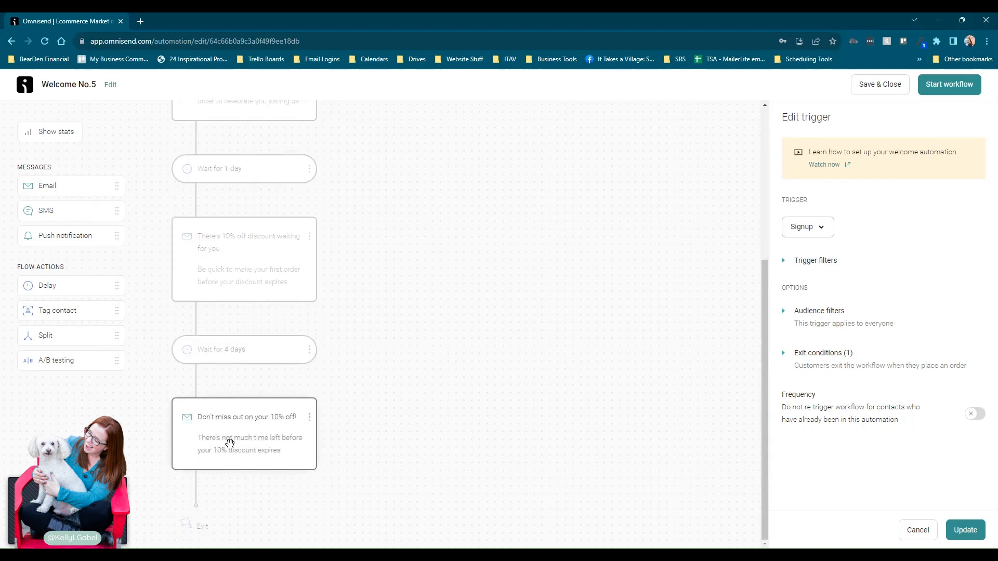
scroll(332, 434, "up", 1)
scroll(334, 434, "up", 7)
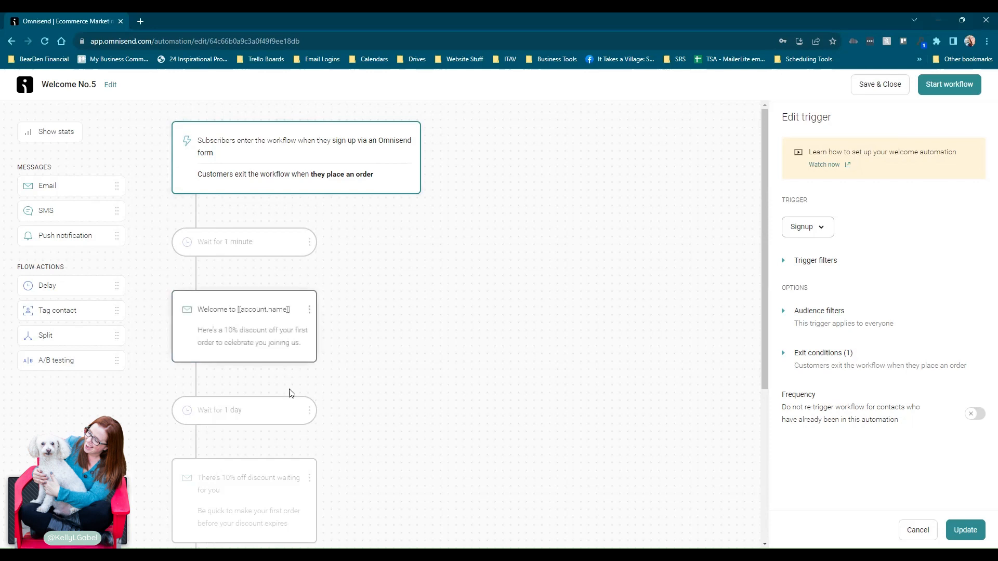
scroll(292, 458, "down", 7)
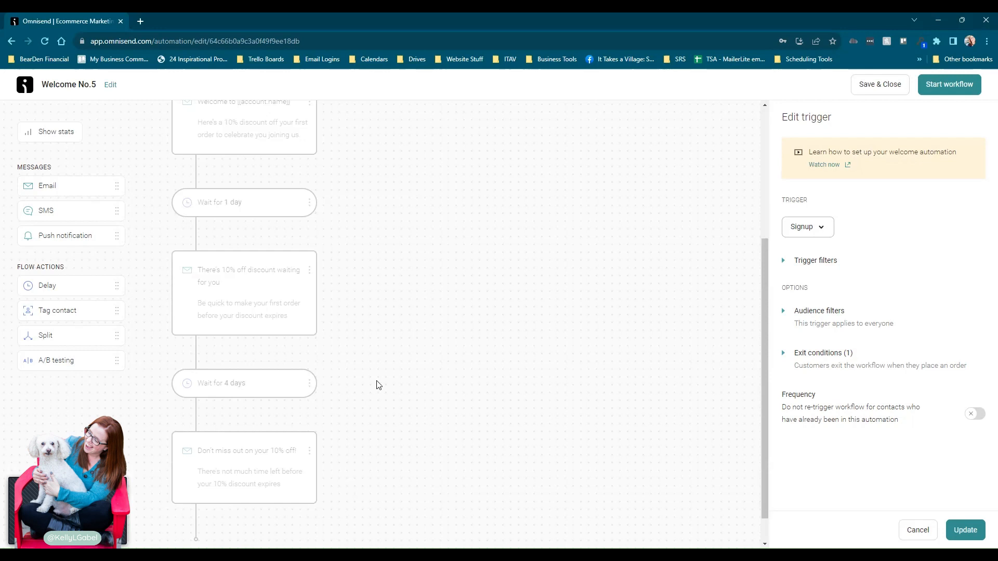
scroll(414, 363, "up", 1)
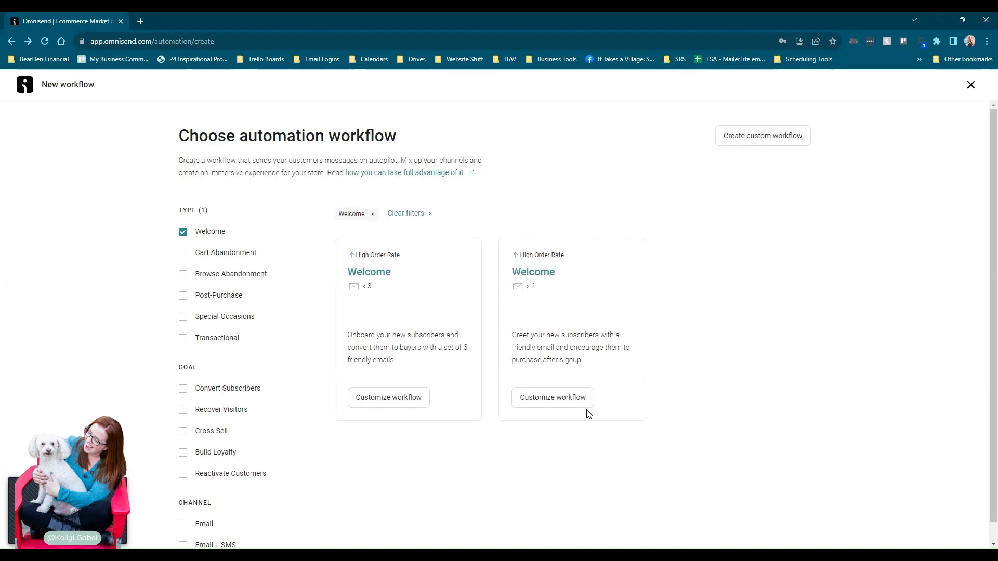
Customize the single-email Welcome workflow instead and open the content of its welcome email for editing.
left_click(552, 401)
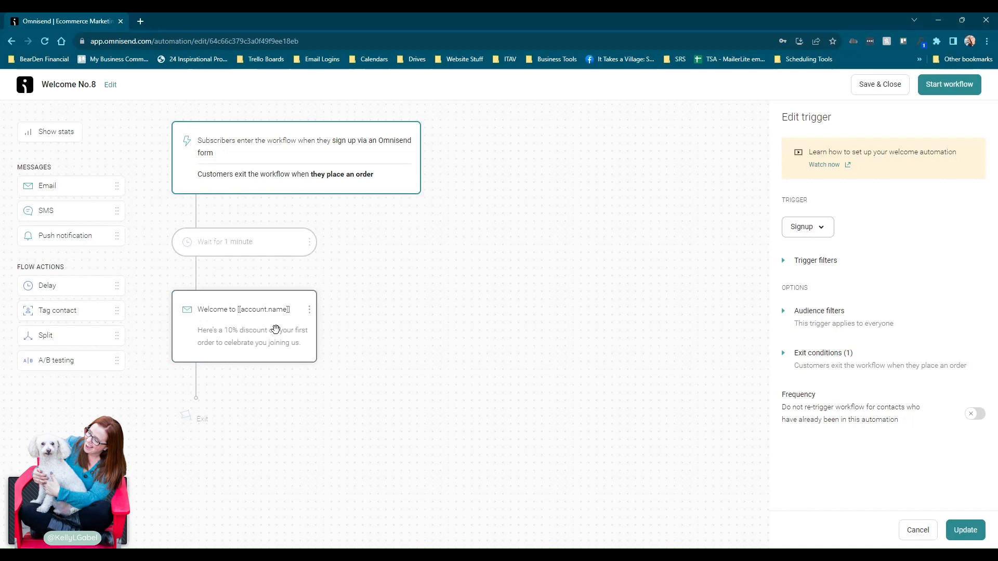
left_click(249, 340)
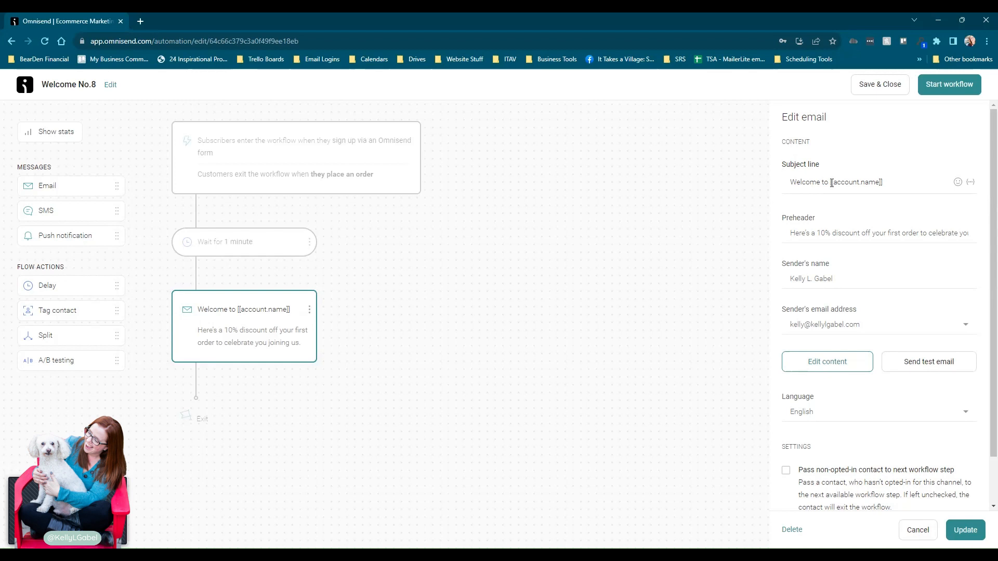
left_click_drag(831, 183, 882, 183)
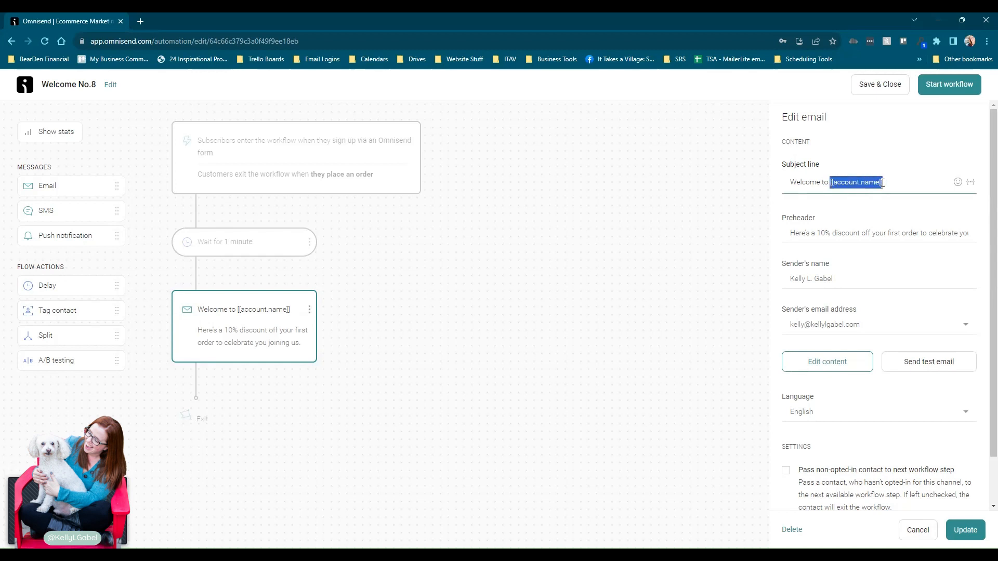
left_click(818, 233)
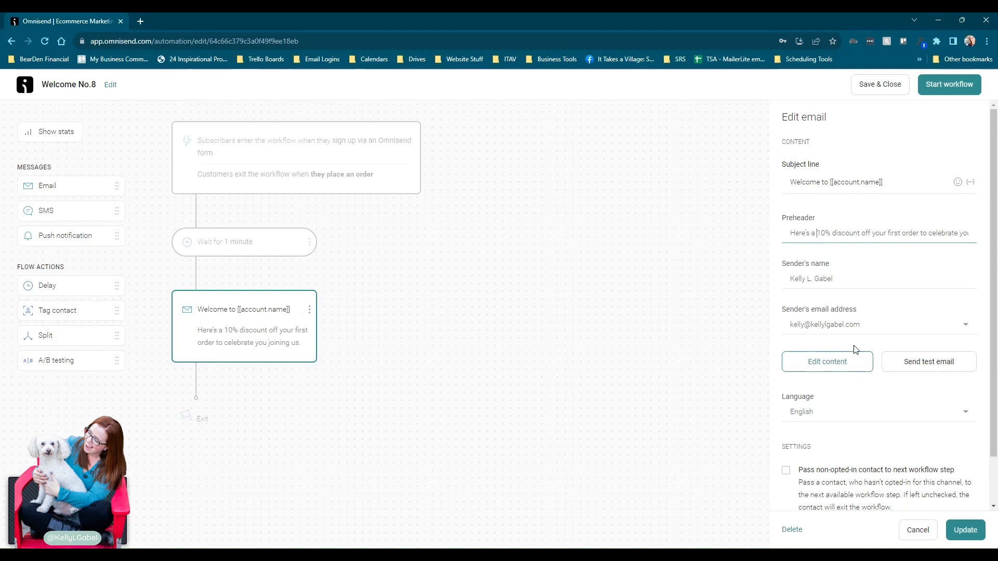
left_click(820, 367)
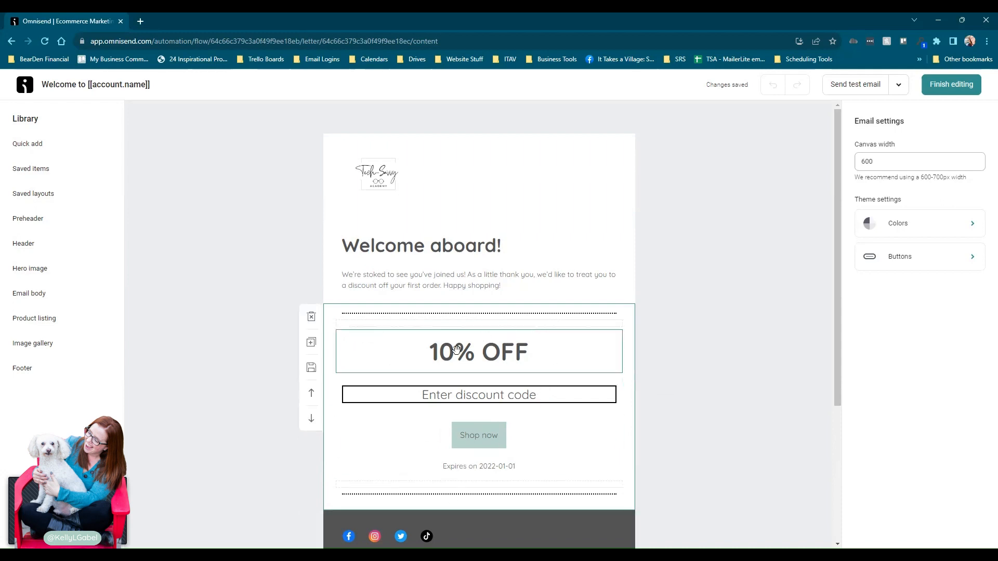
Set the discount code in the email's 10% OFF block to "Welcome".
left_click(503, 396)
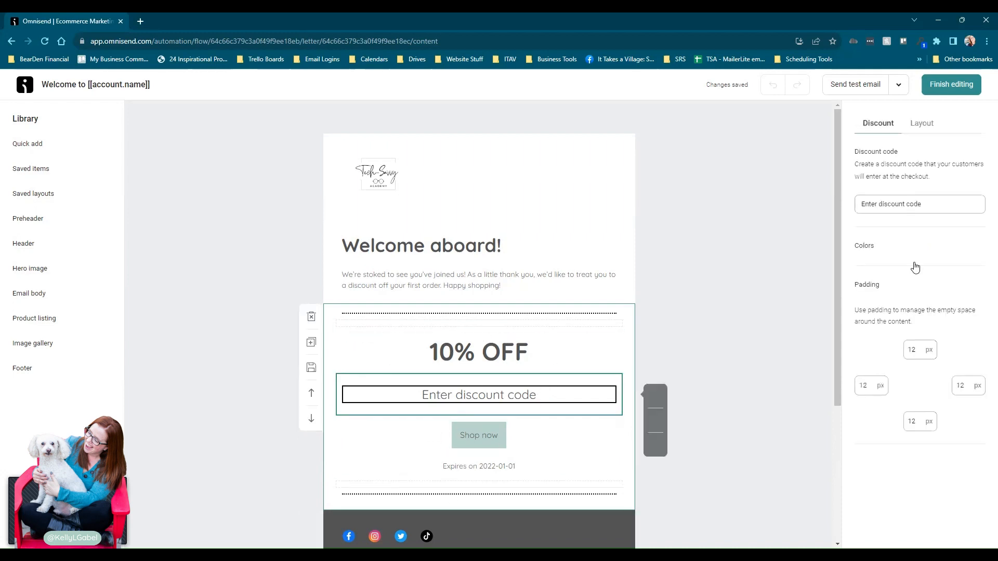
triple_click(890, 205)
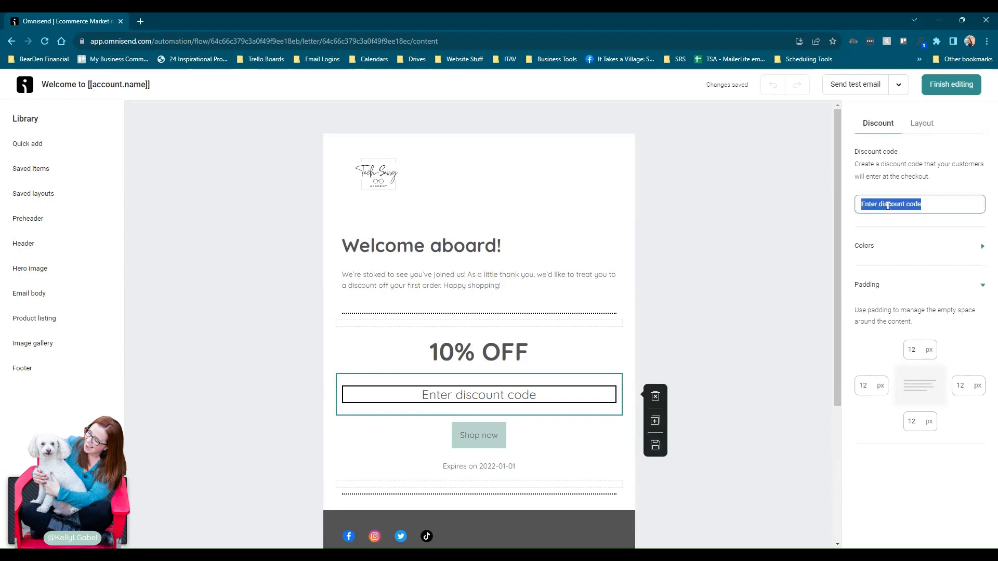
type("WElco")
key("BackSpace")
key("BackSpace")
key("BackSpace")
key("BackSpace")
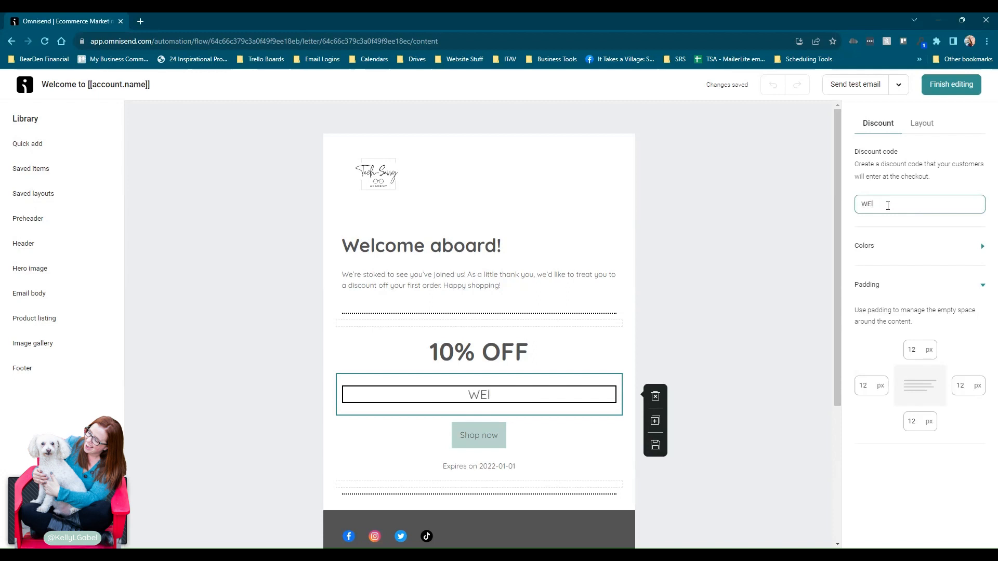
type("elcome")
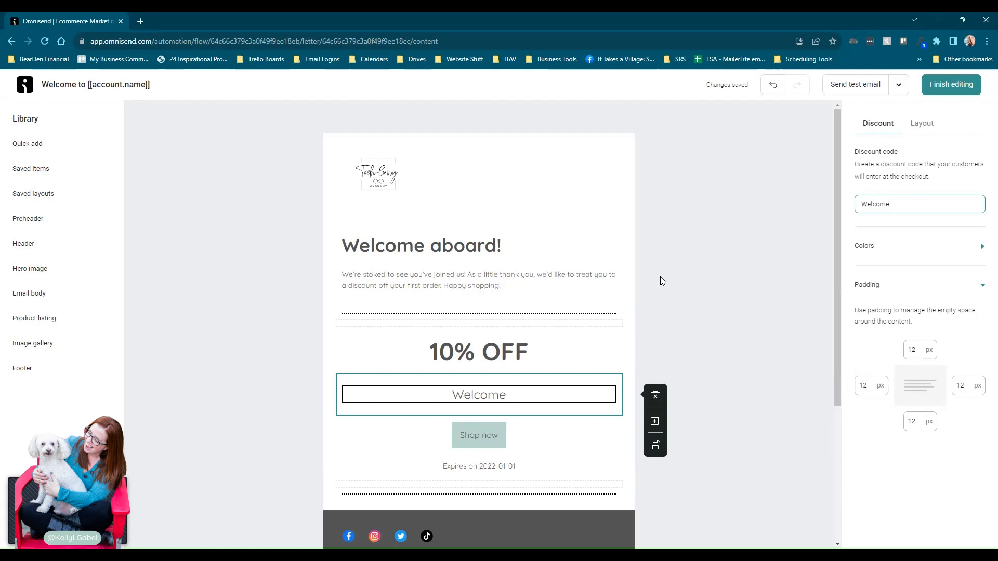
Replace the paragraph under the "Welcome aboard!" heading with "I'm so excited you are here! Please".
left_click(393, 279)
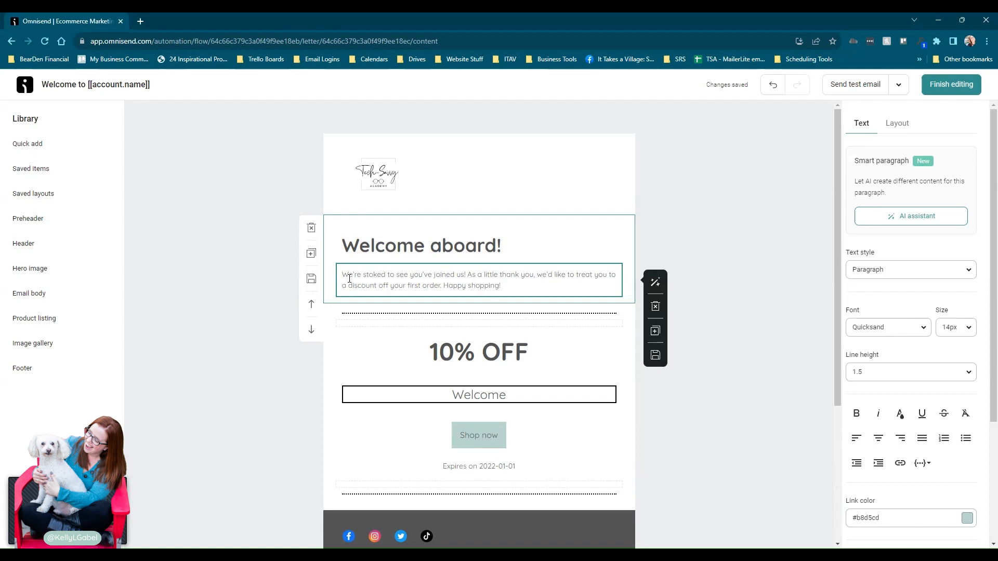
triple_click(347, 275)
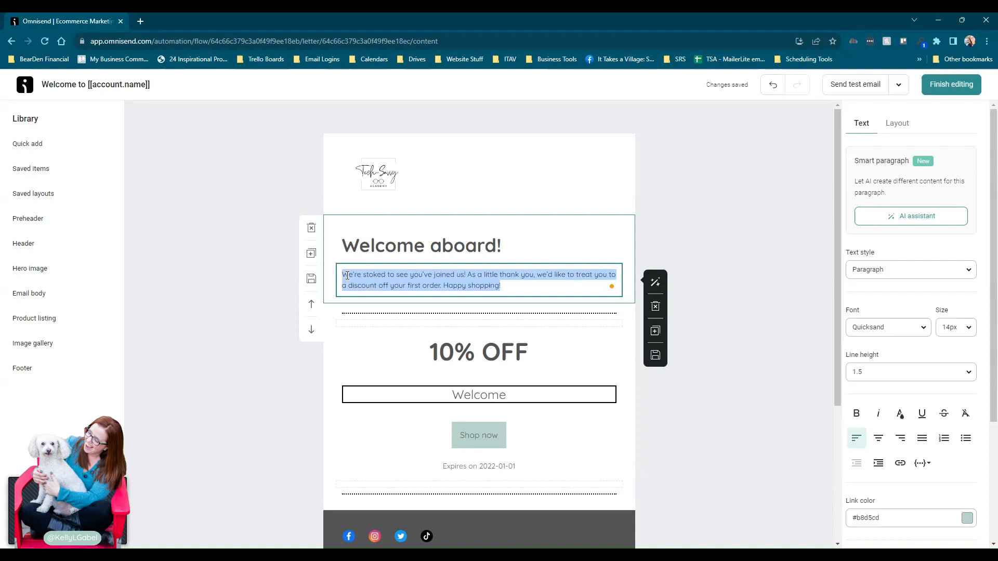
type("I")
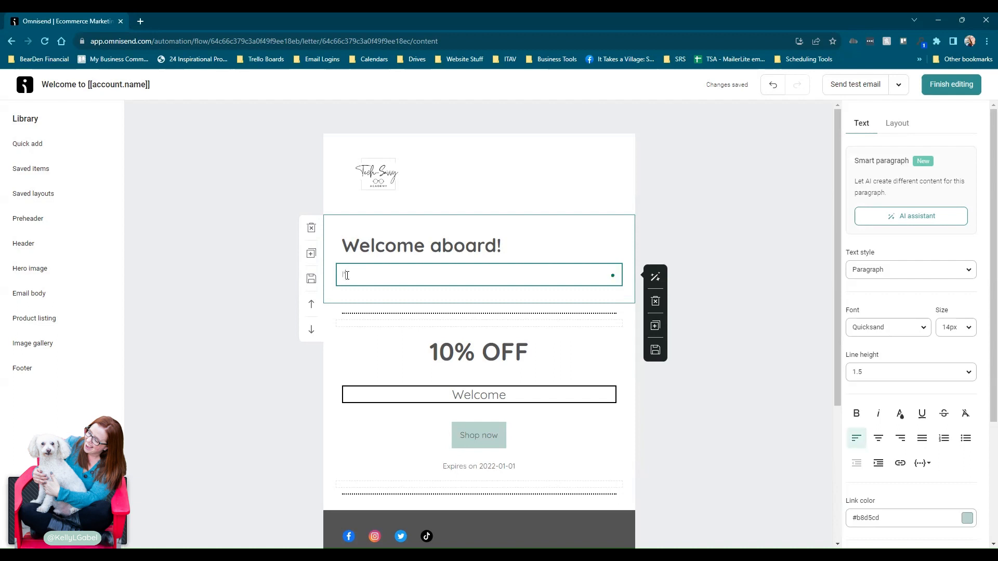
type("'m so exc")
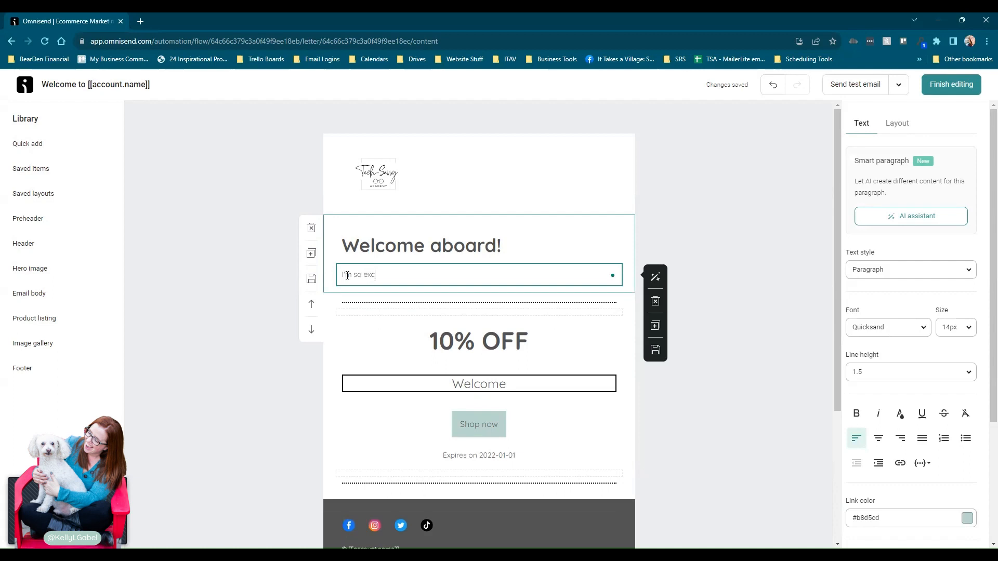
type("ited you are here! Please")
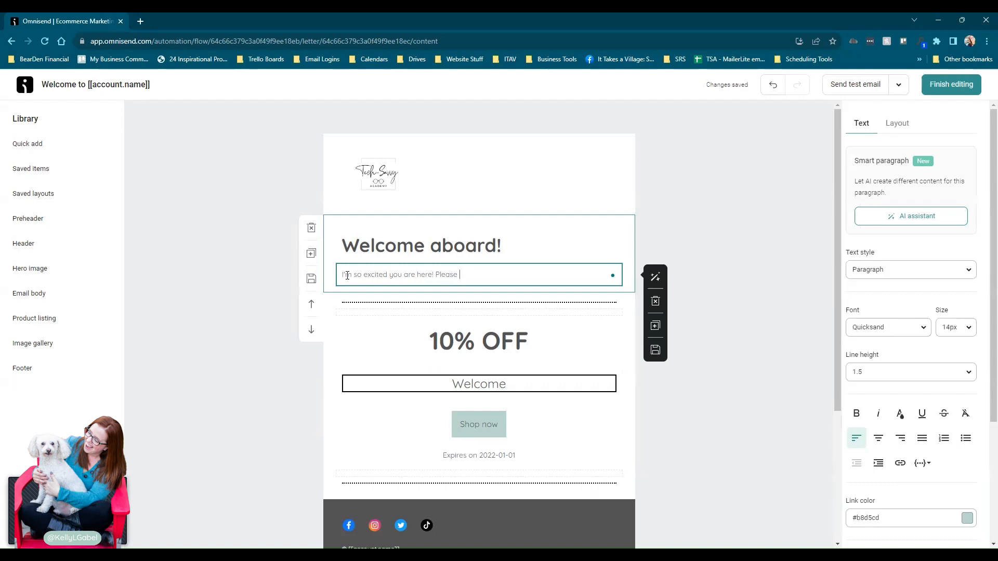
Have the AI assistant rewrite the intro paragraph with the instruction "encourage to use discount", then close the assistant.
left_click(654, 279)
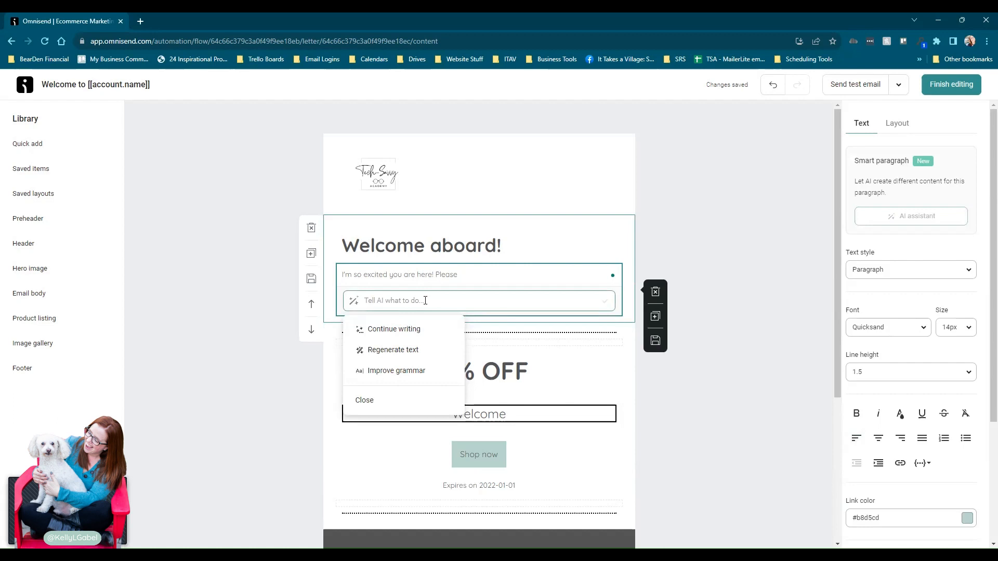
type("encourage to ")
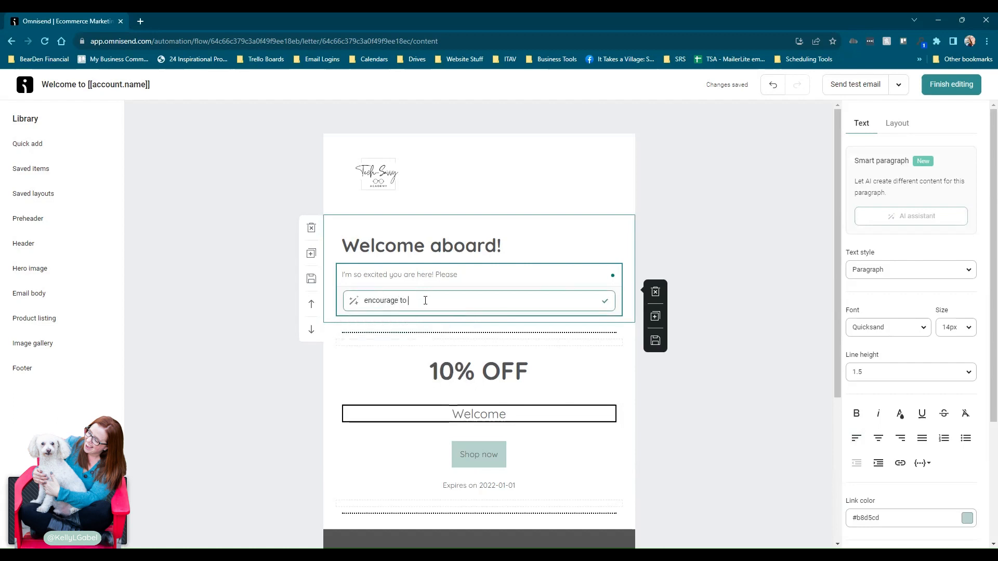
type("use discount")
key("Return")
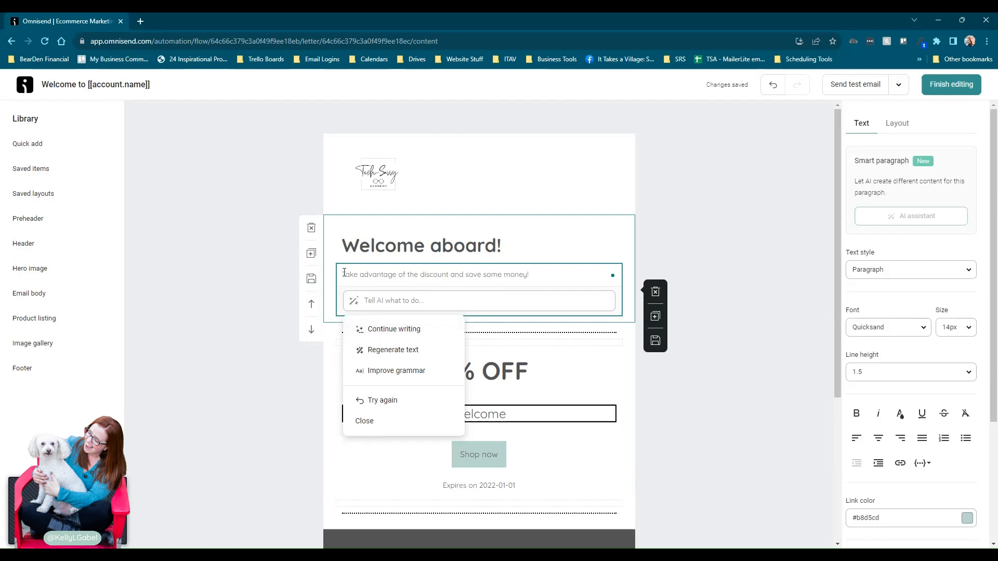
left_click(367, 276)
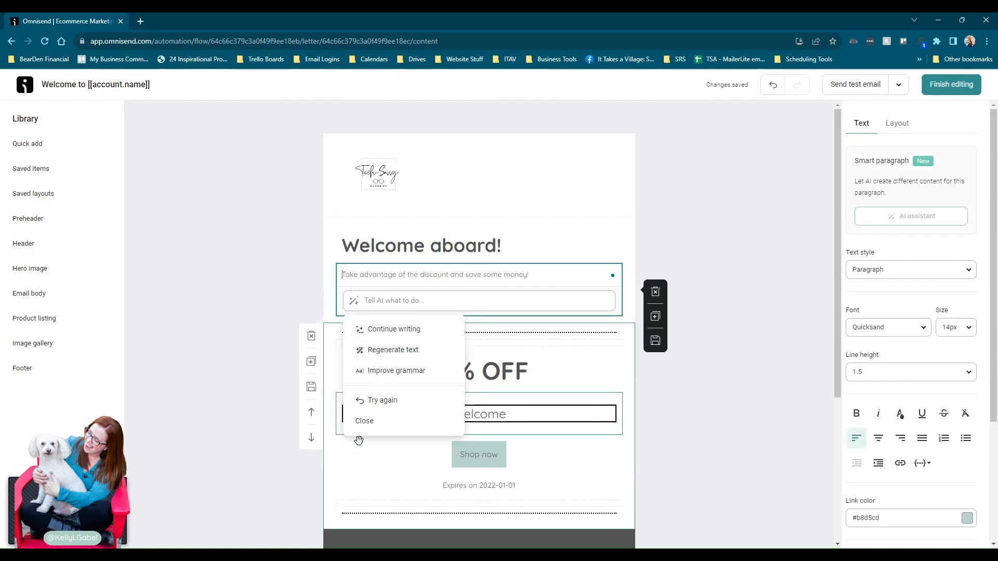
left_click(363, 421)
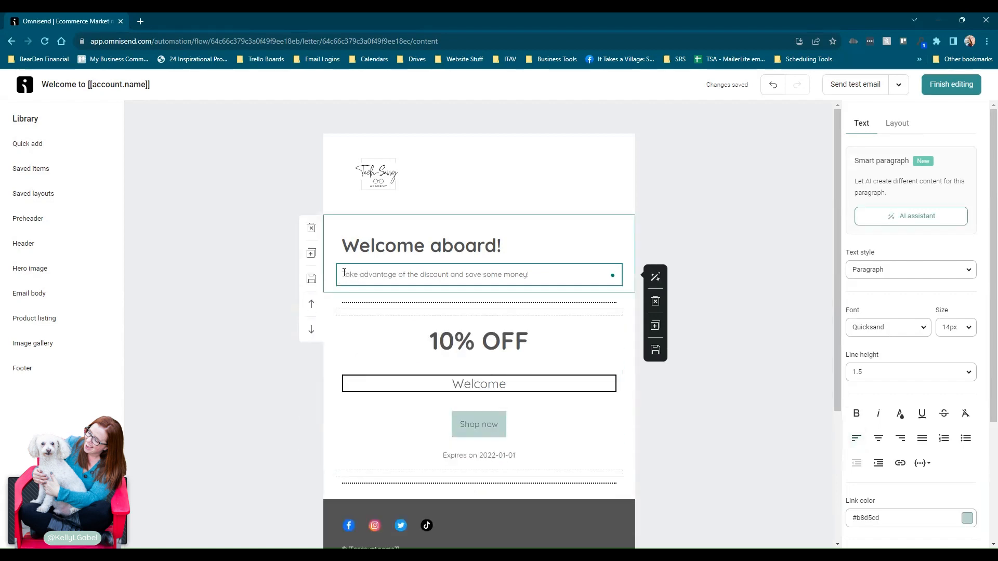
Insert "I'm so excited you are here!" before the AI-written sentence in the intro paragraph, correcting the misspelled "excited".
left_click(342, 276)
type("I'm so")
type(" excited y")
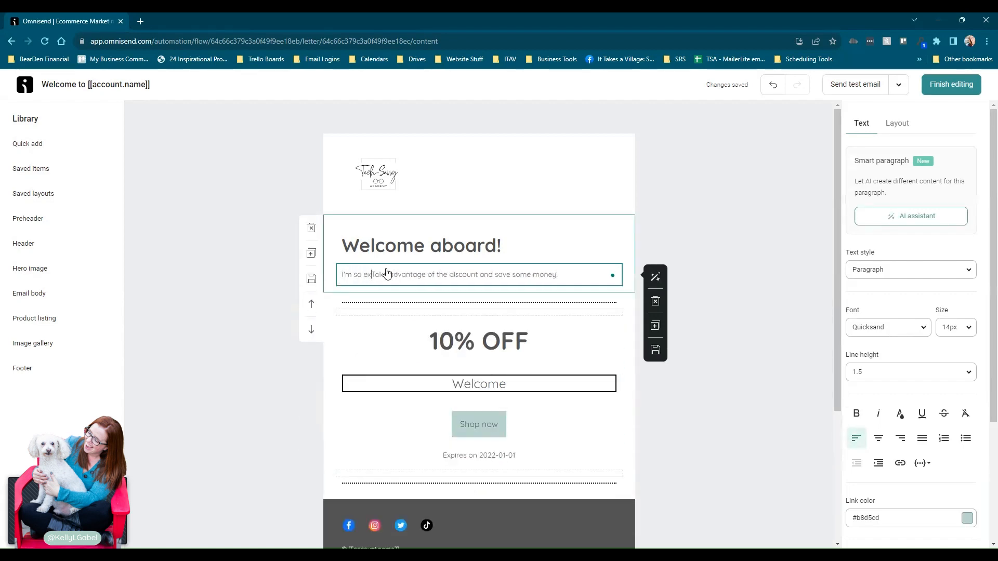
type("o9")
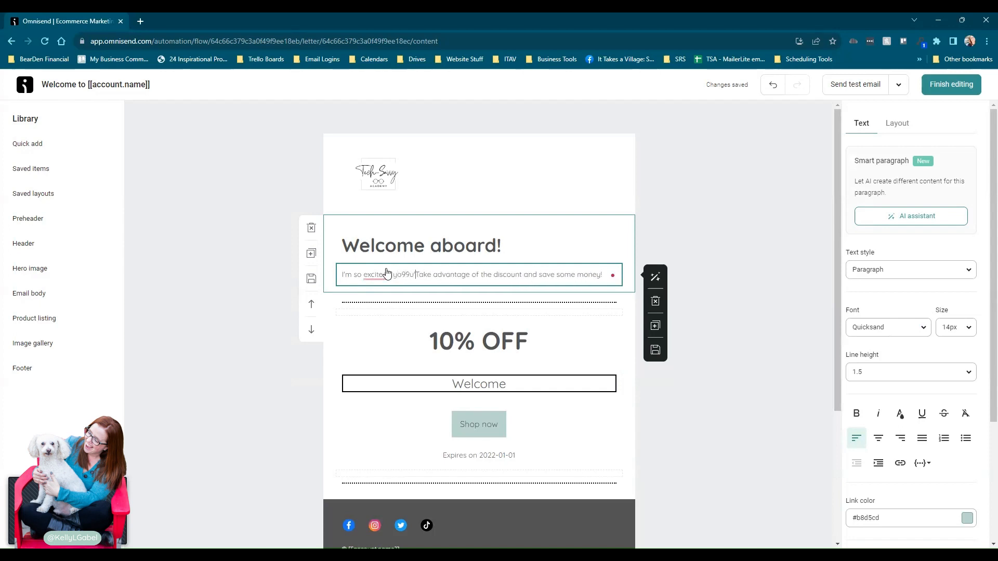
key("BackSpace")
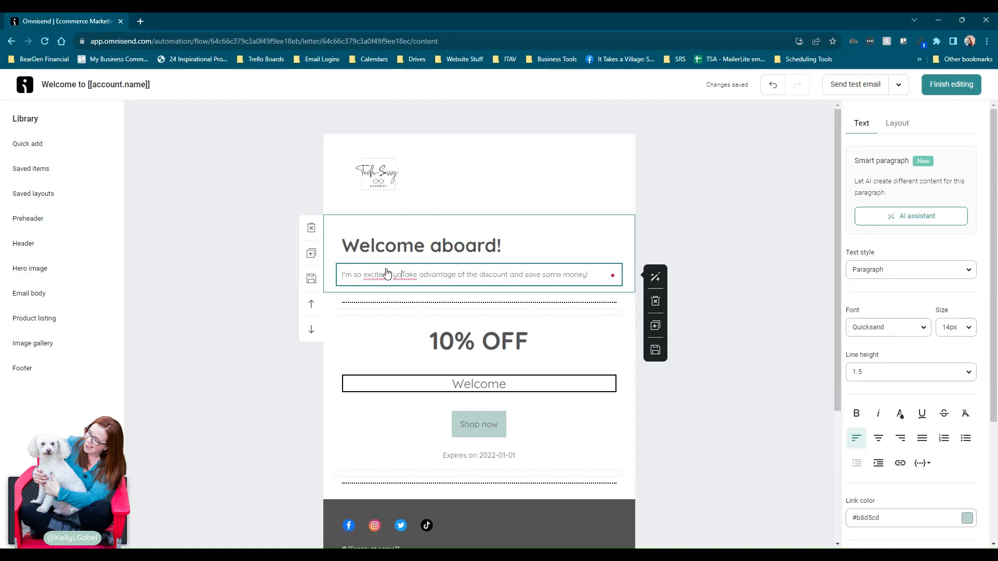
left_click(386, 274)
type("4")
mouse_move(387, 274)
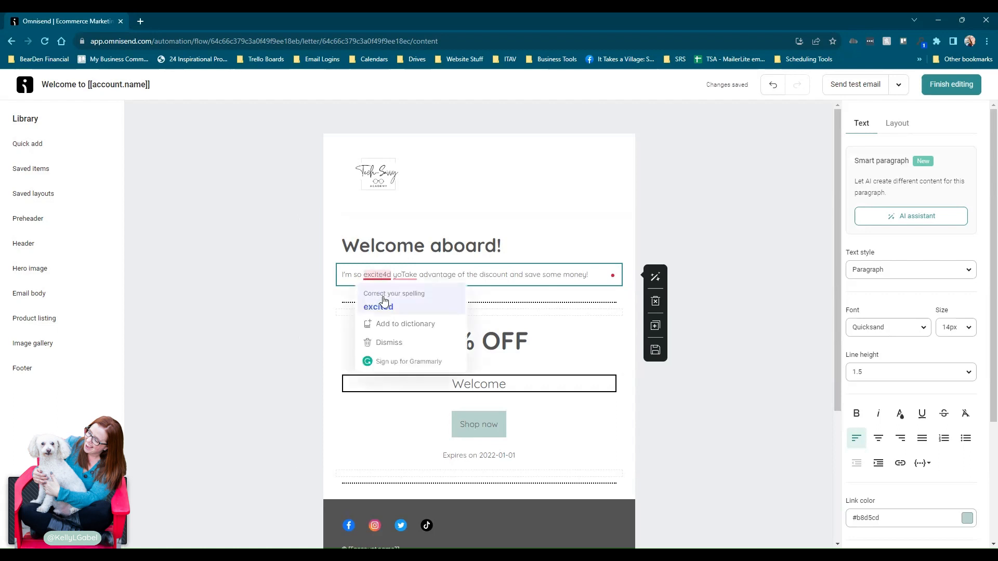
left_click(383, 302)
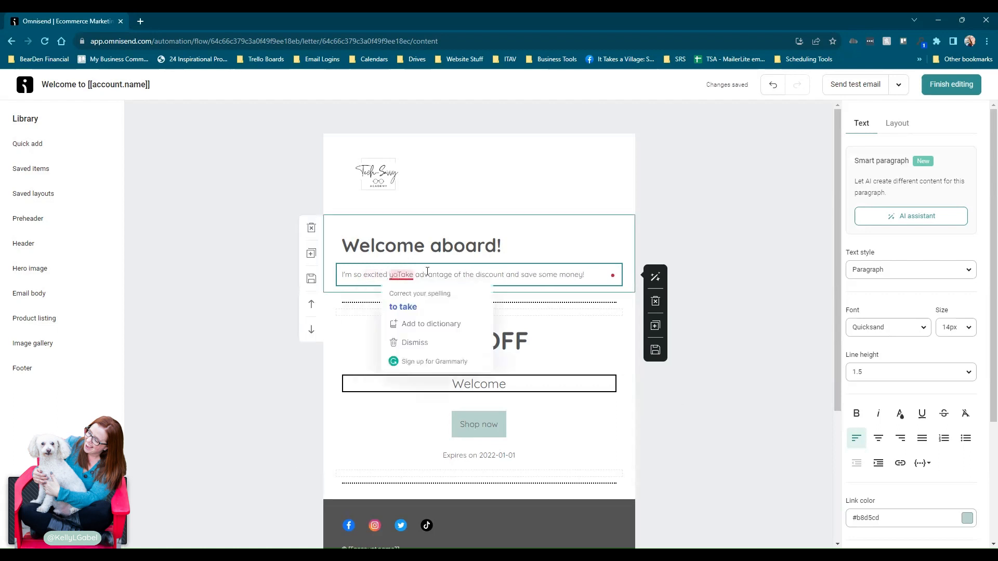
type("u")
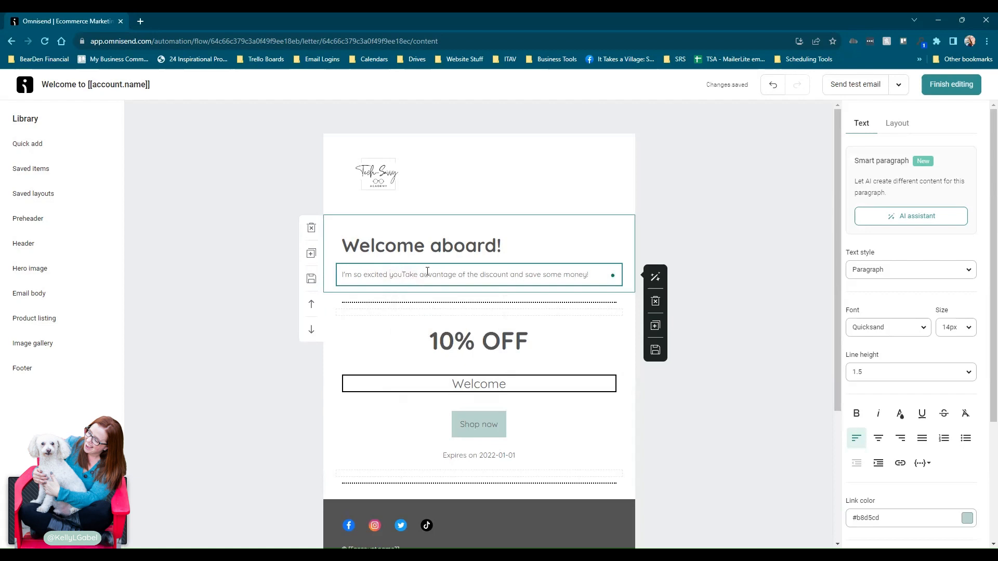
type(" are here!")
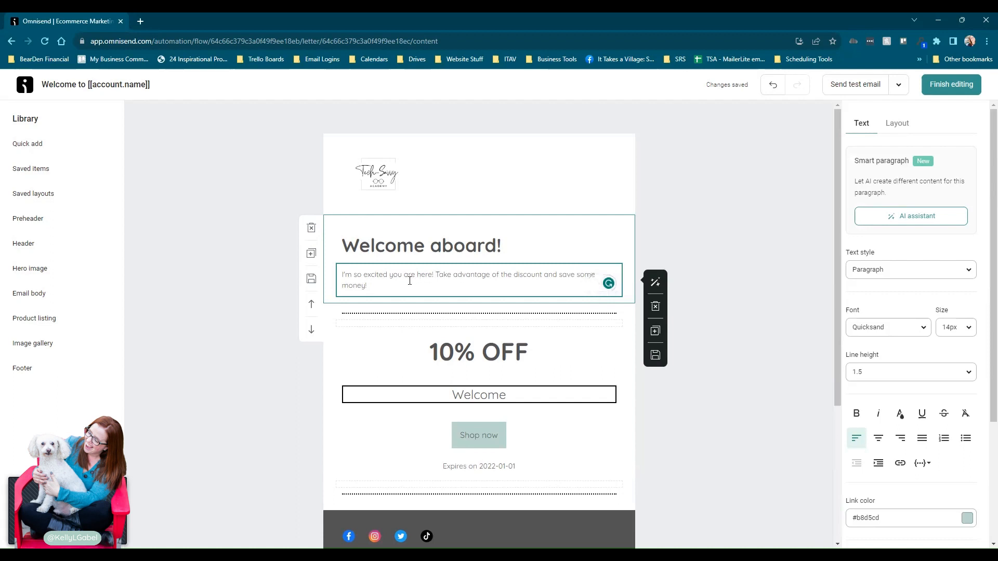
Change the "Welcome aboard!" heading to read "Welcome to the Tech-Savvy Academy!".
left_click(476, 248)
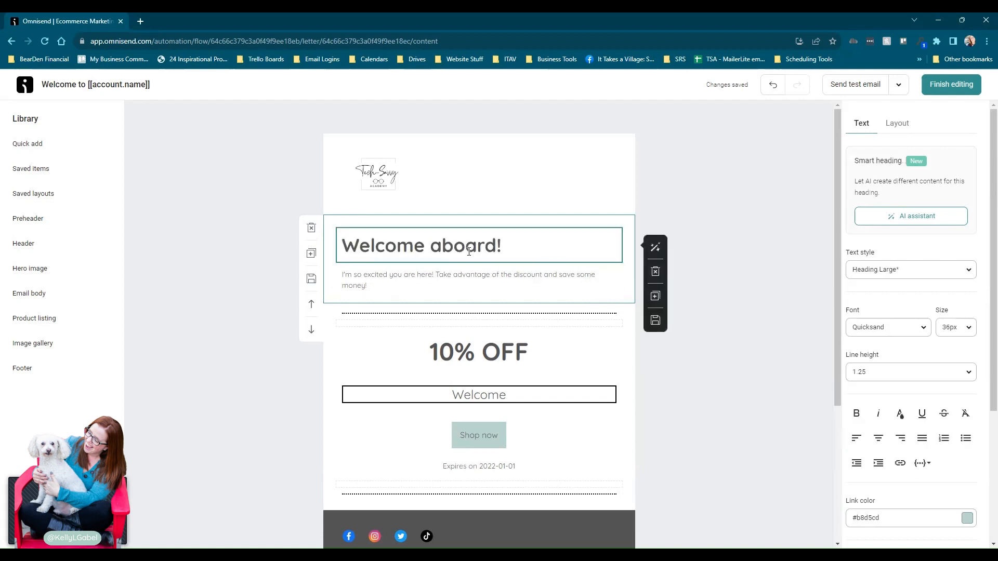
double_click(474, 249)
type("to the ")
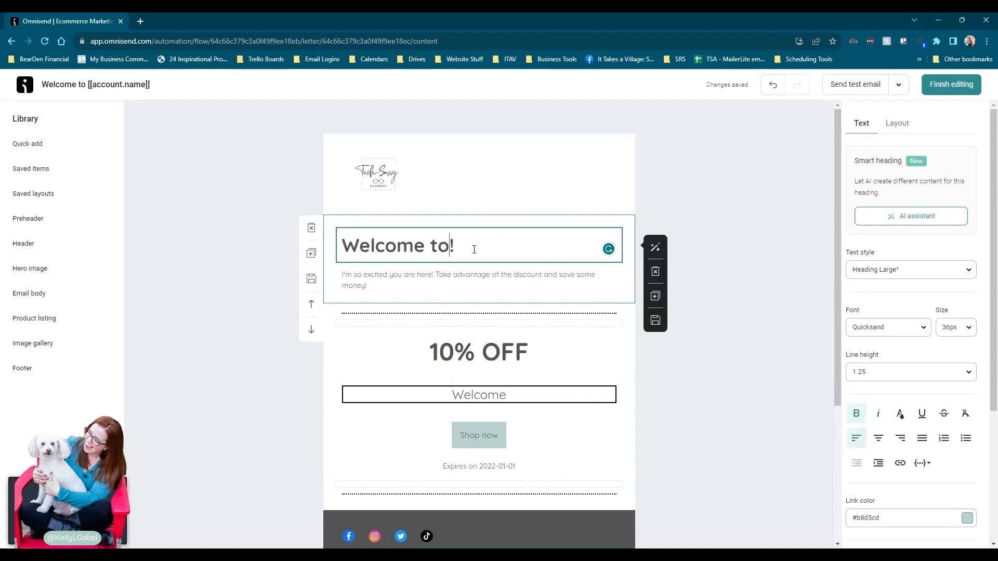
type("Tech-")
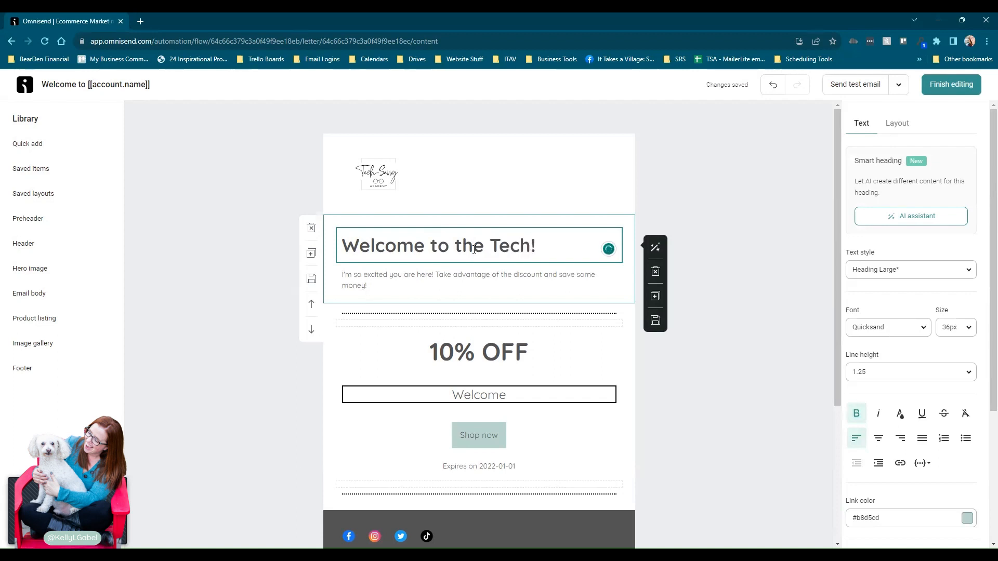
type("Savvy A")
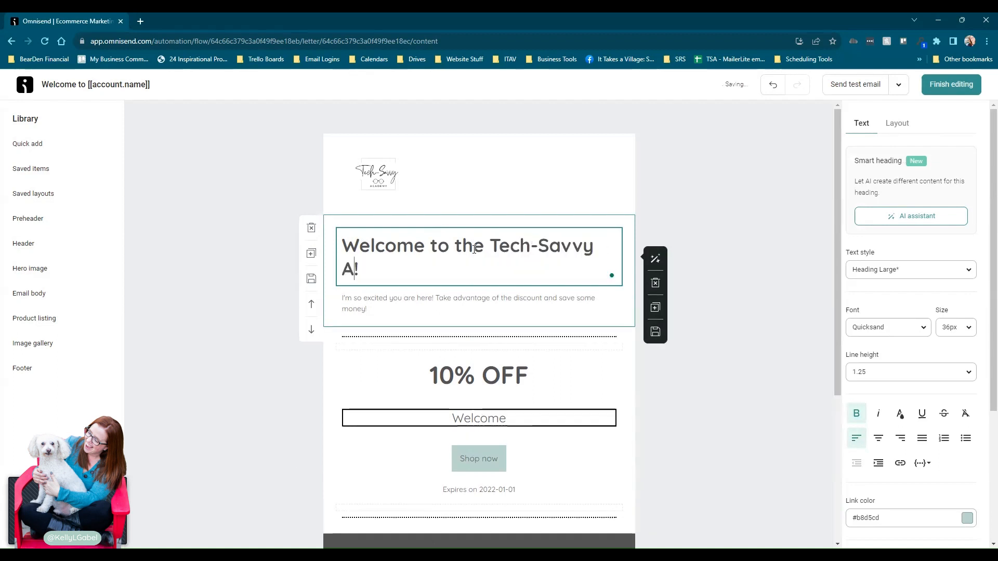
type("cademy")
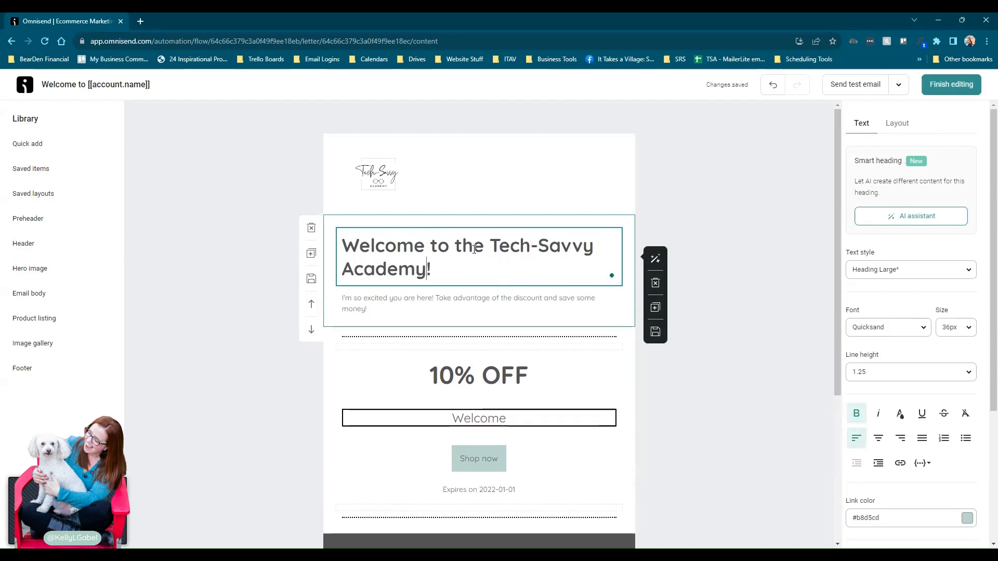
Preview the welcome email, check its mobile version from the heading down to the footer, and close the preview.
scroll(581, 459, "down", 3)
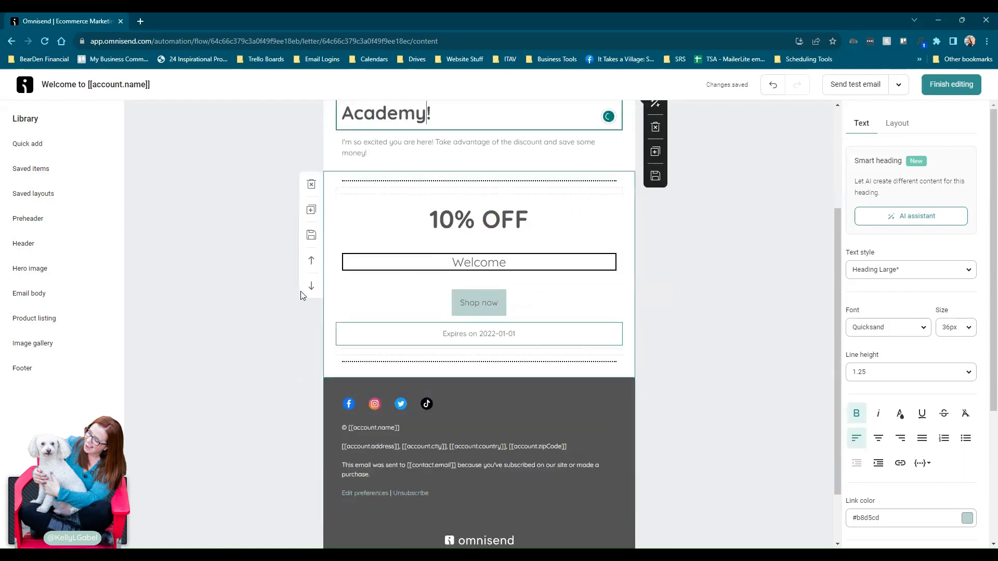
scroll(673, 281, "down", 1)
scroll(702, 302, "up", 5)
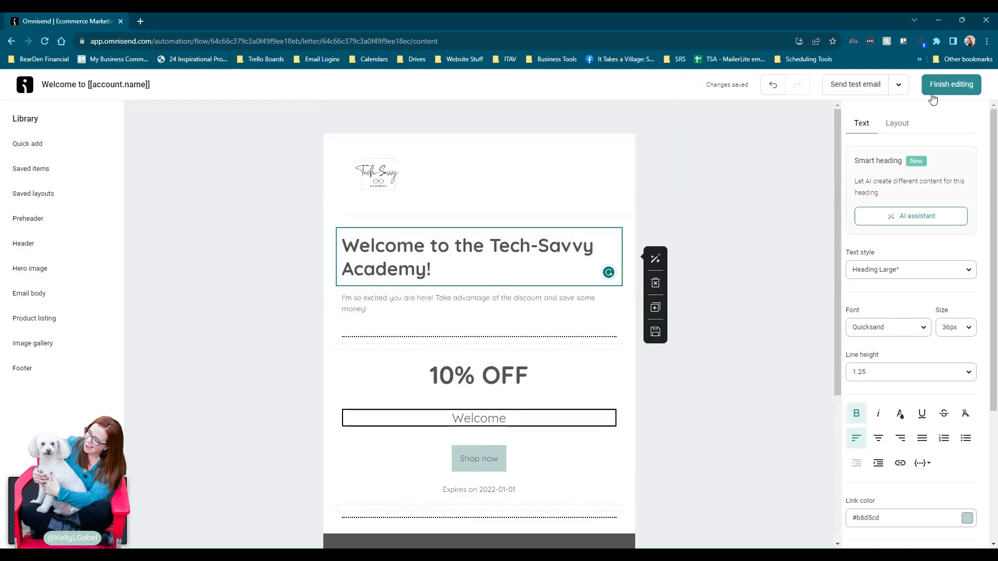
left_click(898, 86)
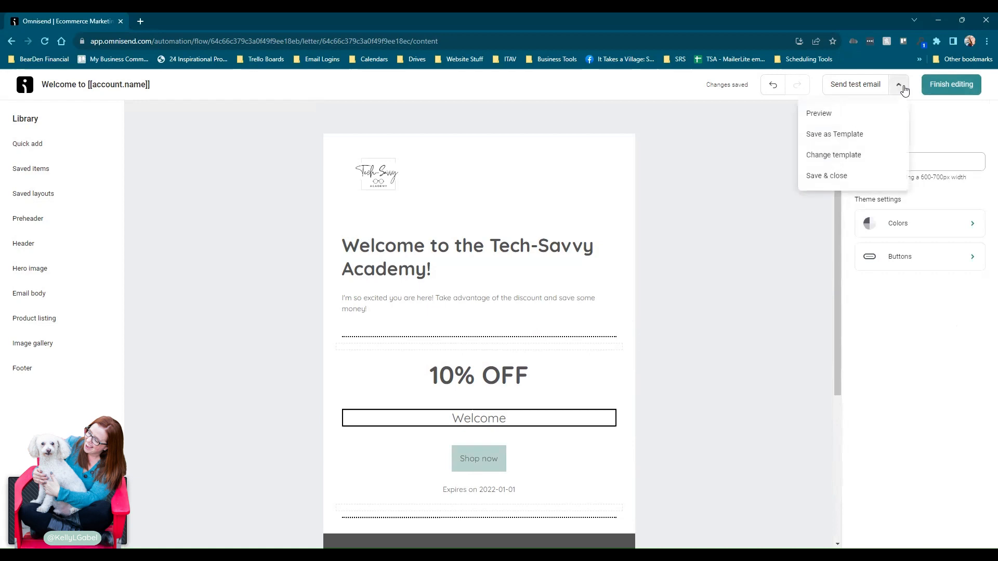
left_click(819, 114)
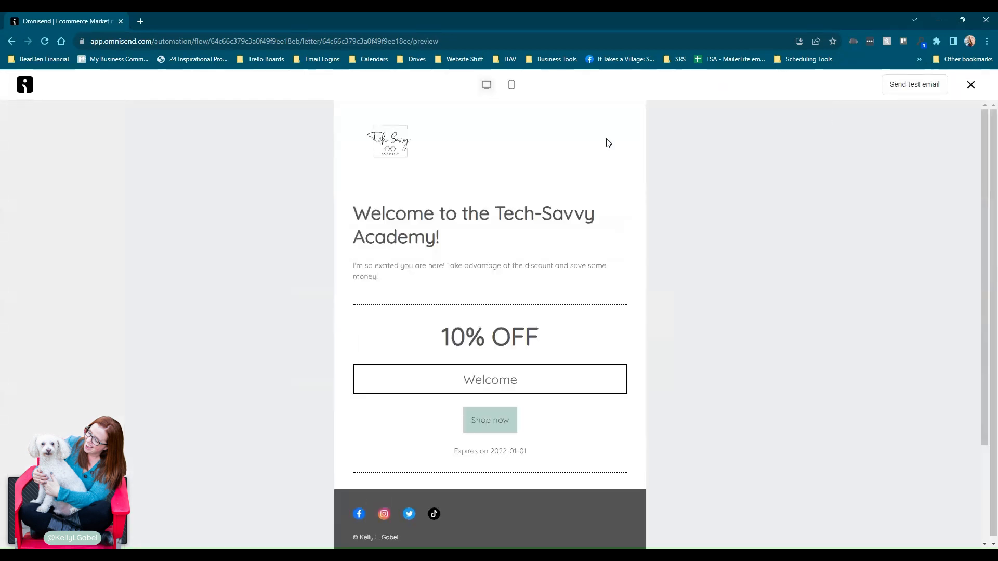
left_click(512, 85)
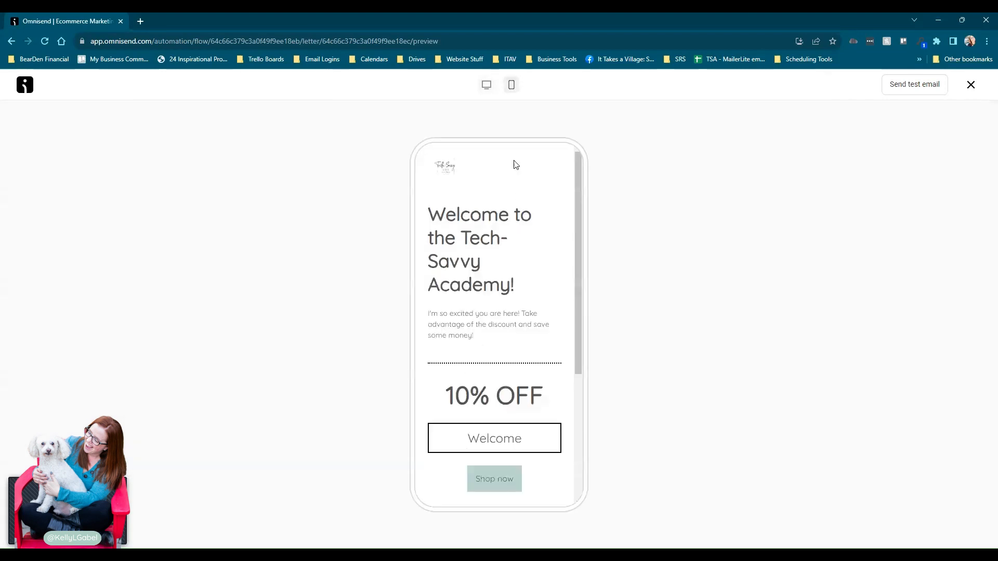
scroll(521, 216, "down", 4)
scroll(544, 254, "down", 1)
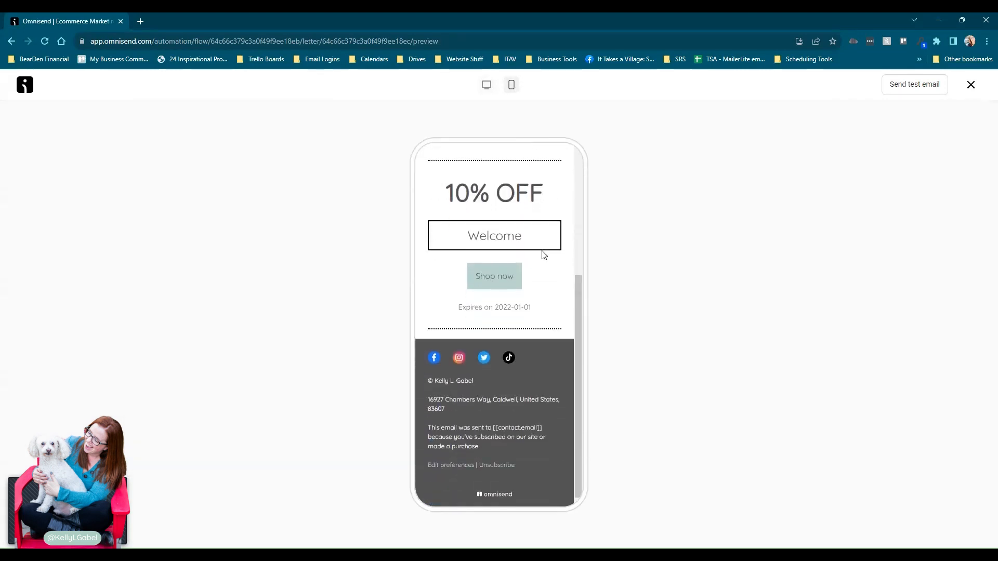
scroll(543, 255, "up", 5)
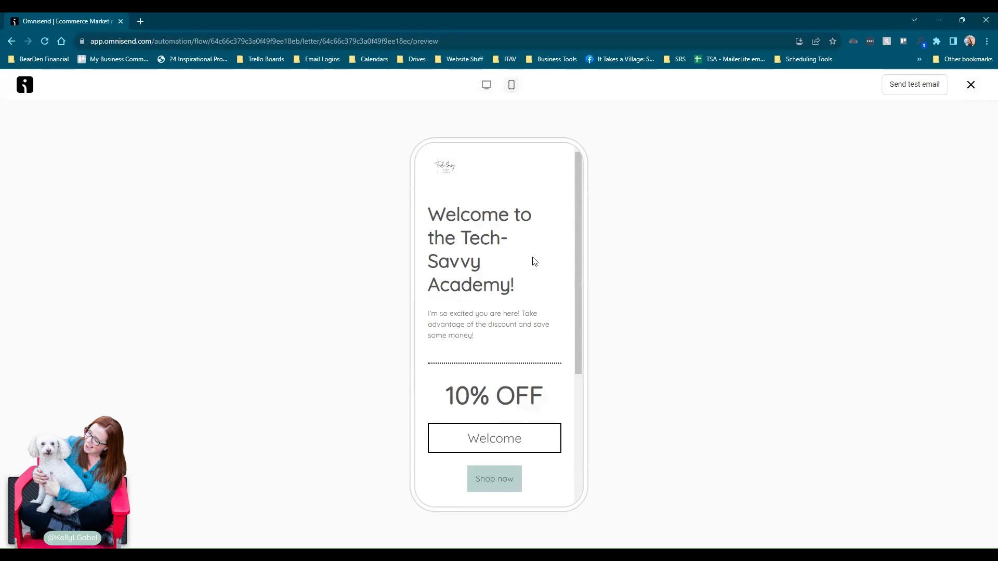
scroll(534, 262, "down", 3)
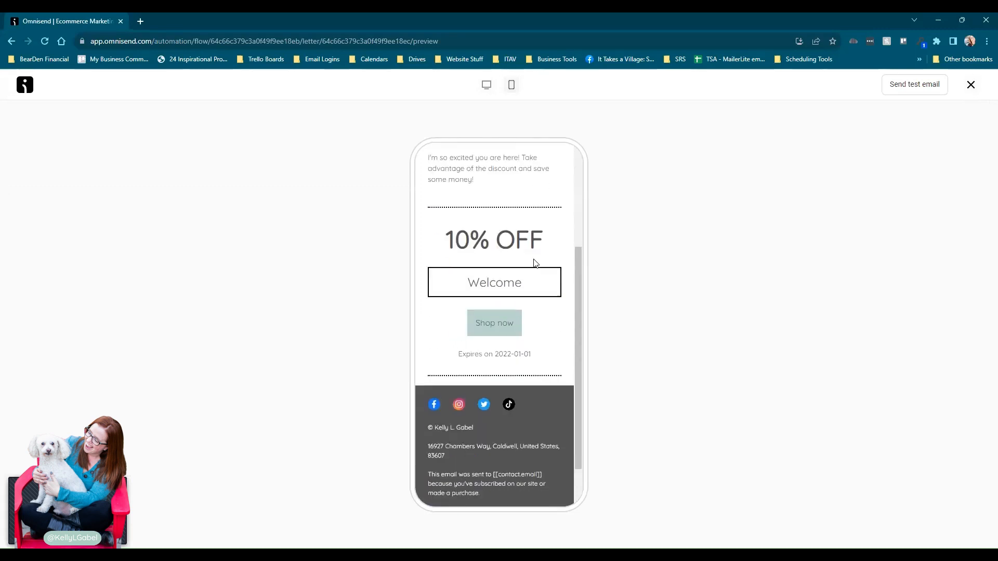
left_click(970, 85)
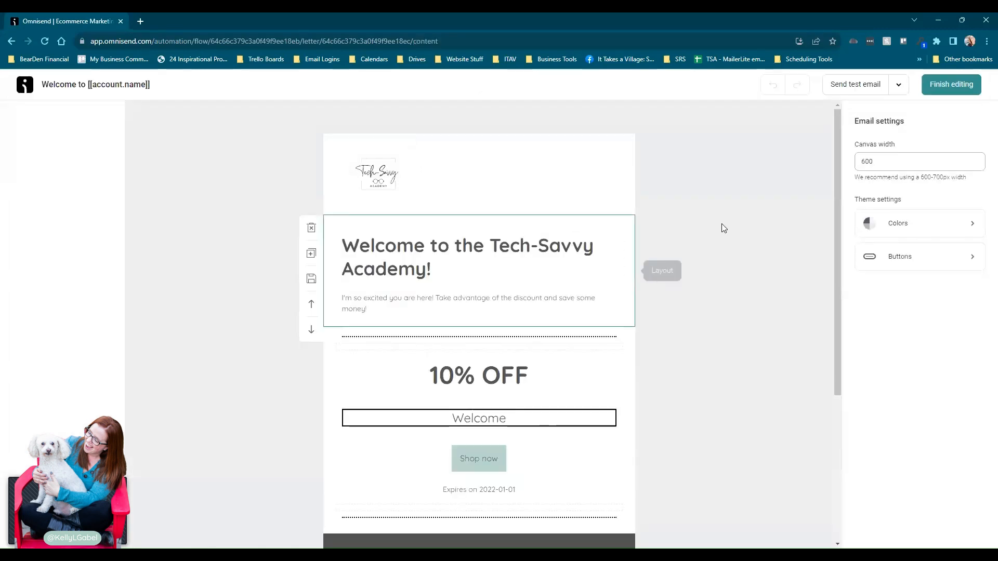
Finish editing the welcome email and start the Welcome No.8 workflow.
left_click(951, 86)
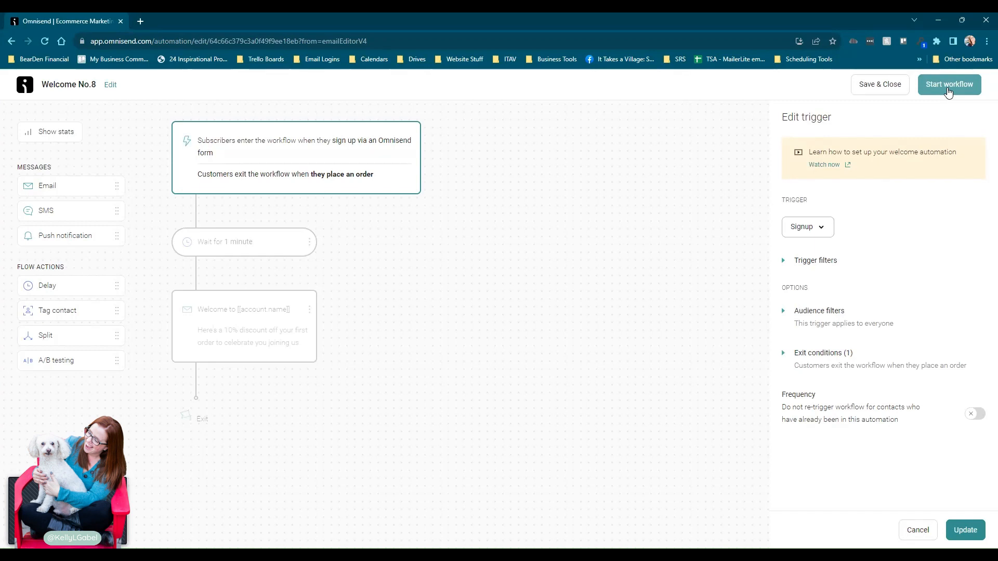
left_click(948, 91)
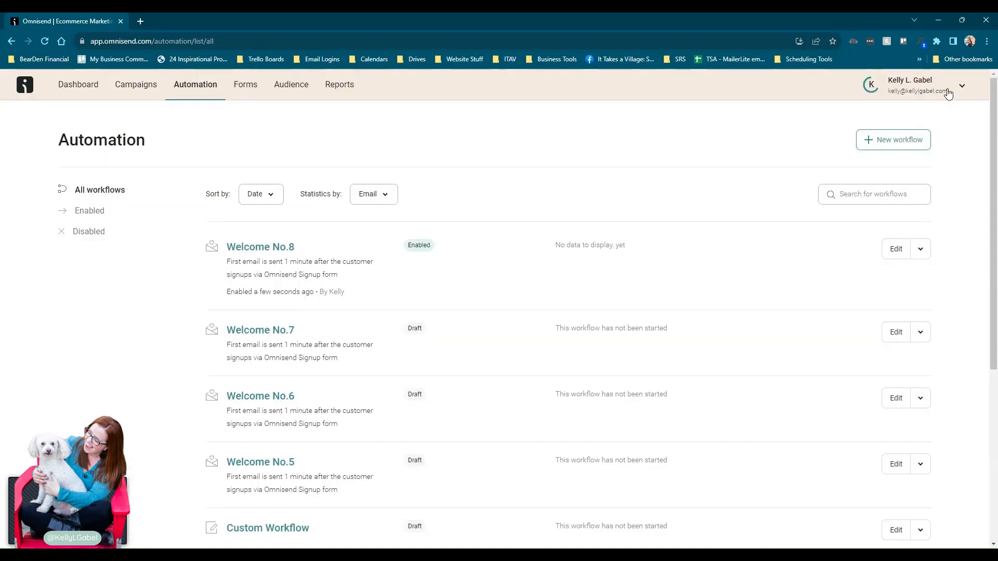